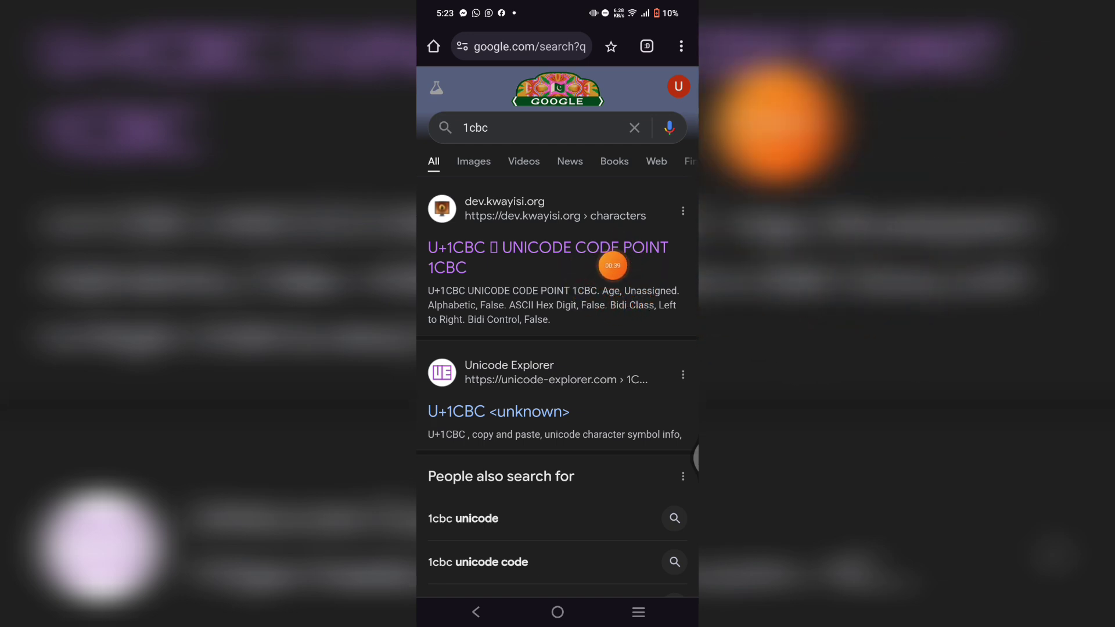
Copy the blank U+1CBC glyph from the dev.kwayisi.org code-point page
left_click(548, 253)
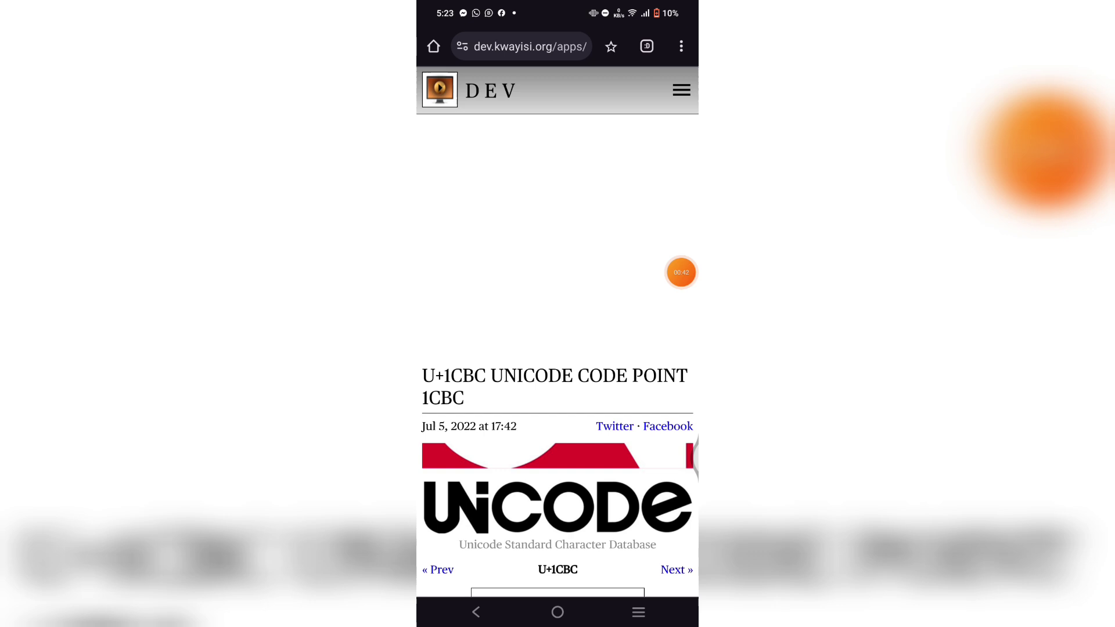
scroll(557, 392, "down", 5)
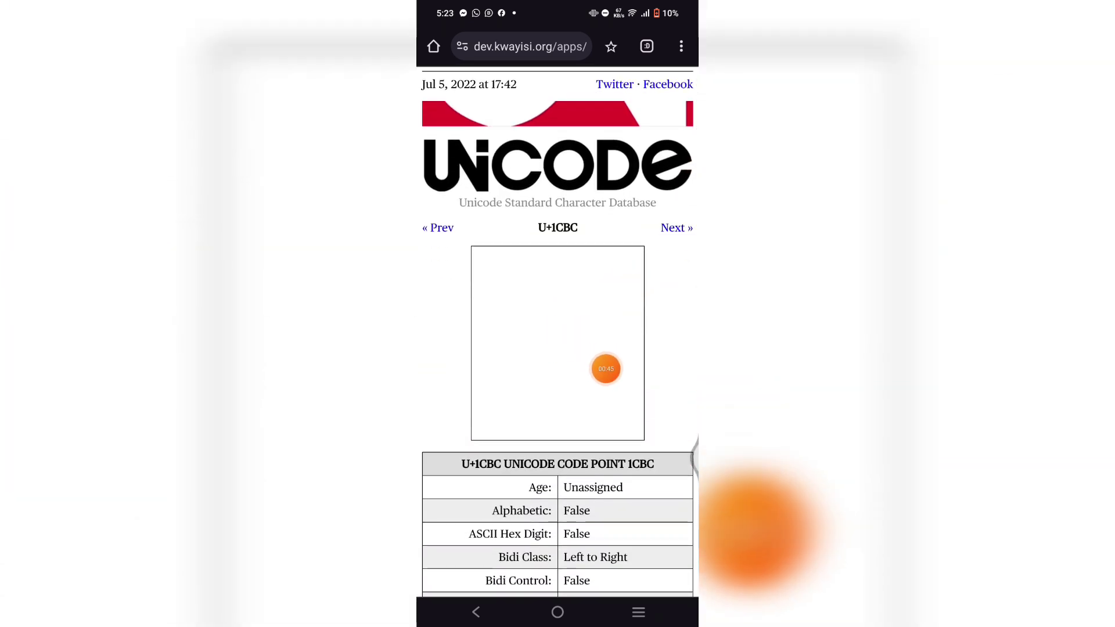
left_click(578, 332)
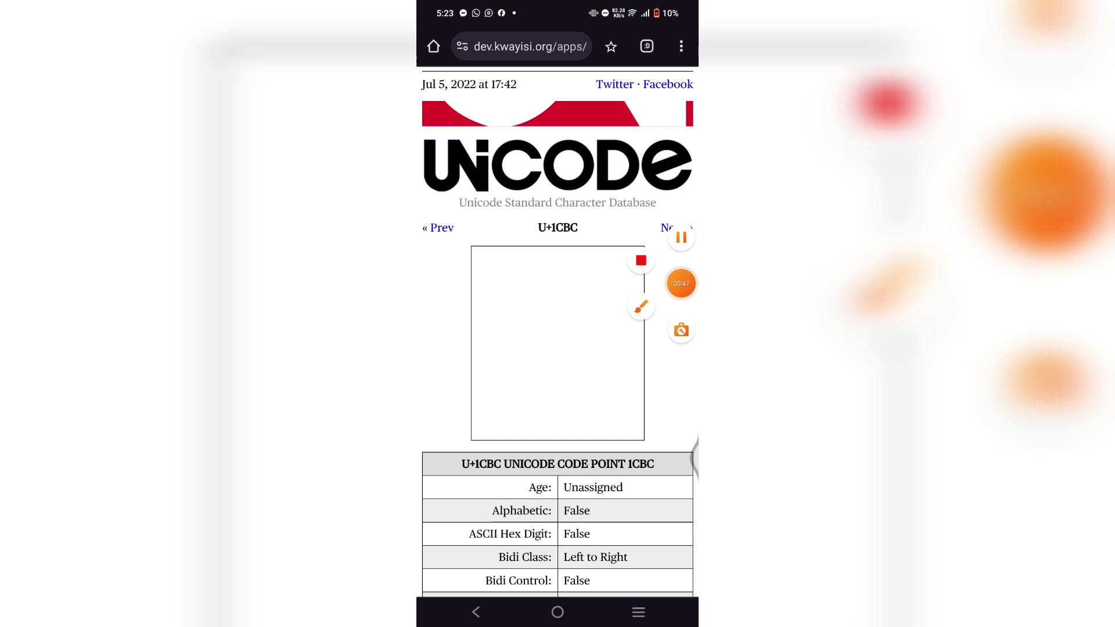
left_click(681, 283)
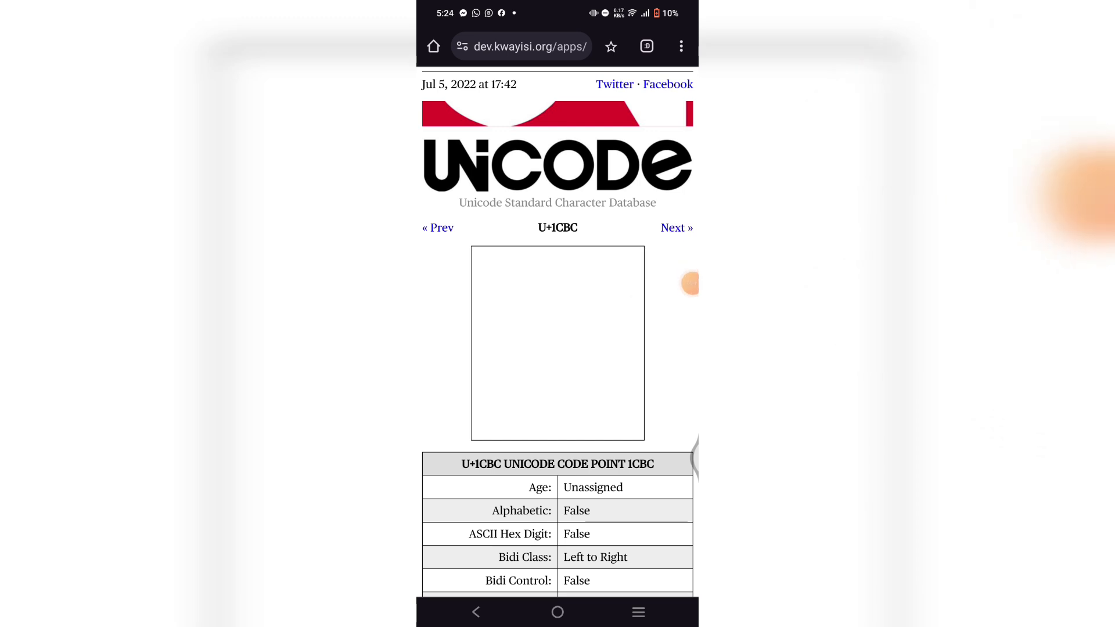
double_click(557, 343)
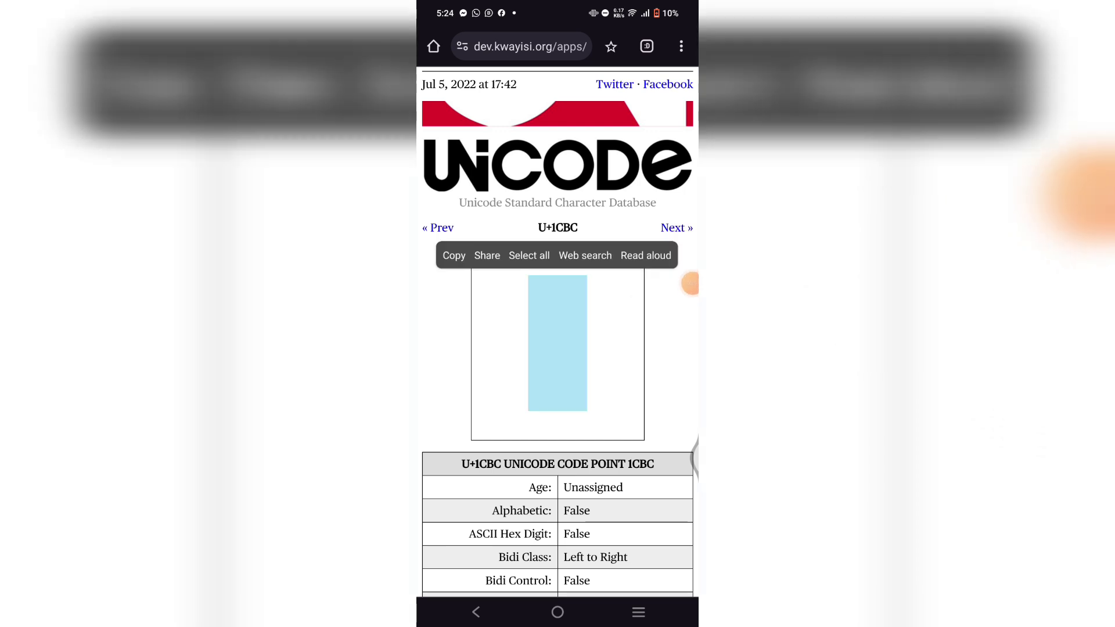
left_click(454, 255)
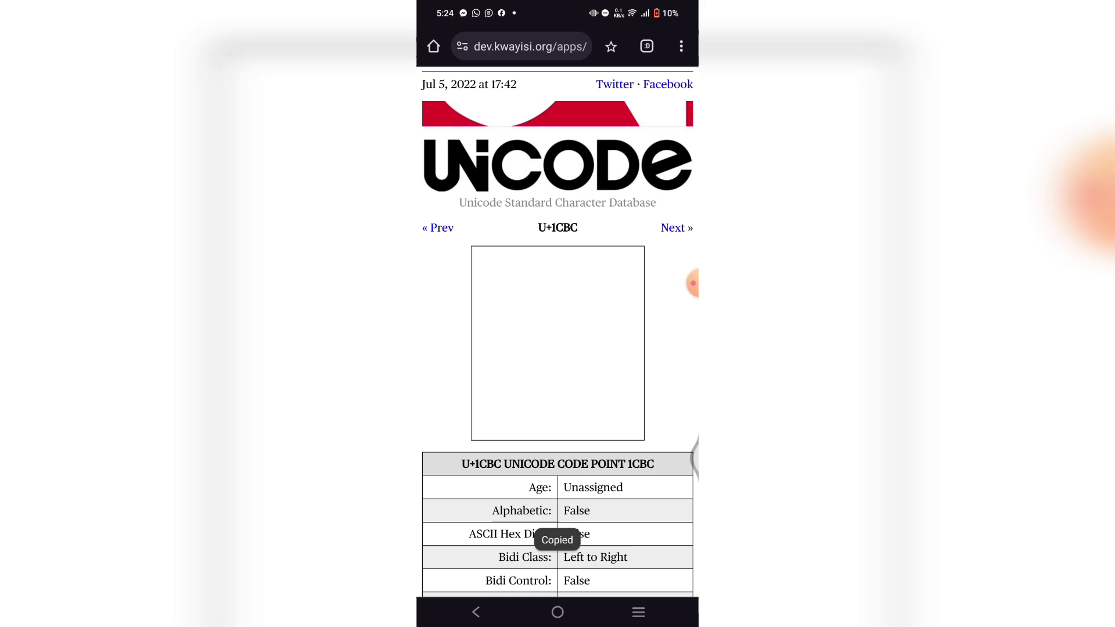
Go to the home screen and start searching the app drawer for Discord
left_click(558, 612)
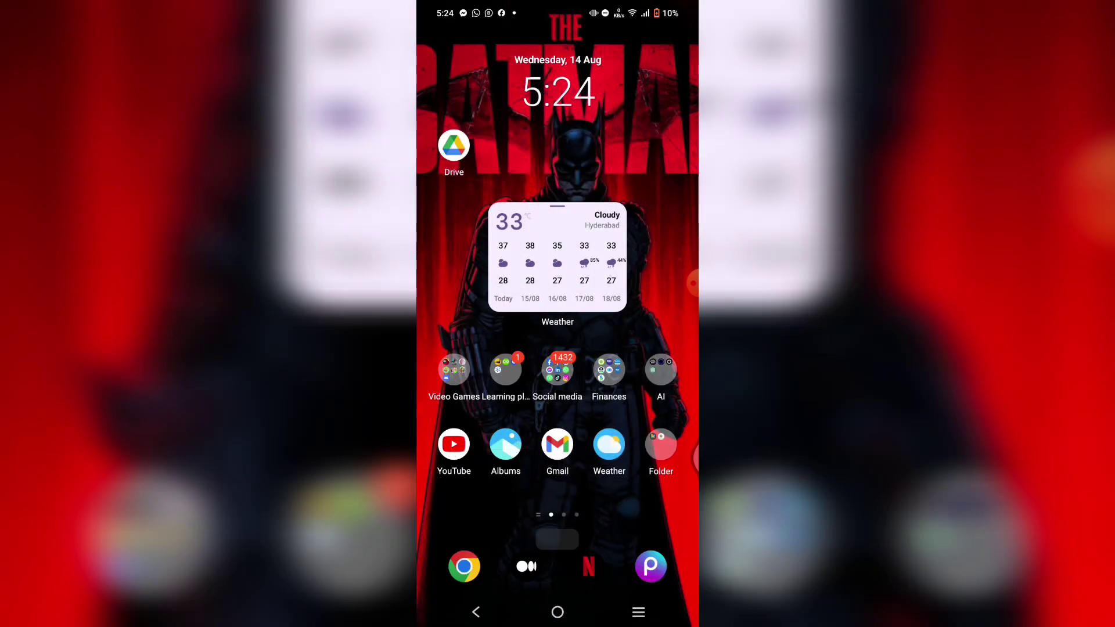
left_click_drag(557, 489, 557, 218)
left_click(558, 97)
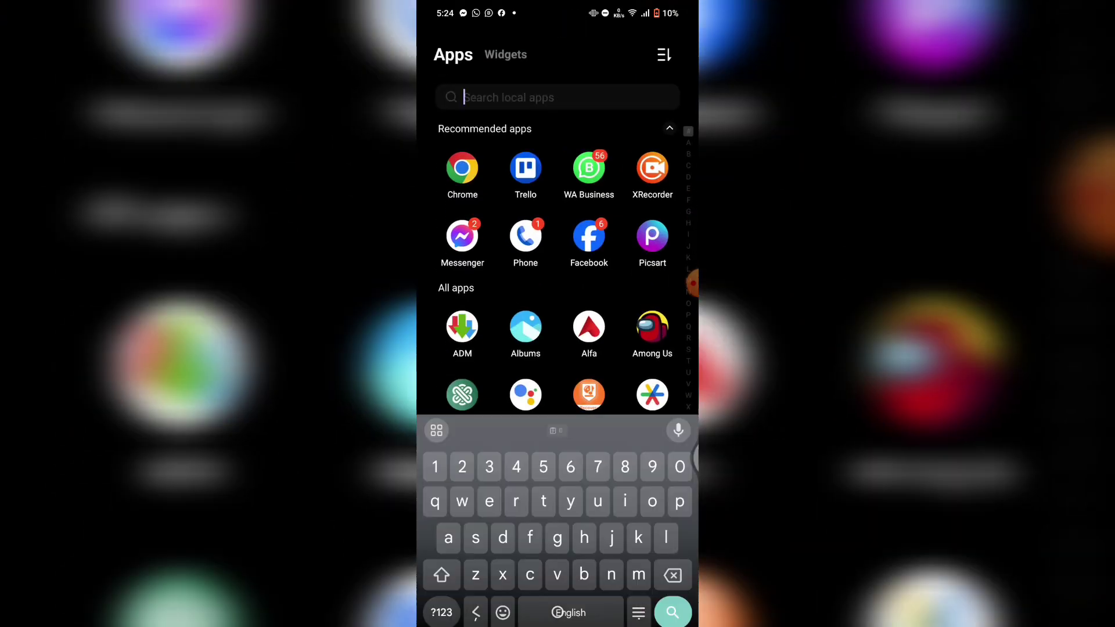
type("di")
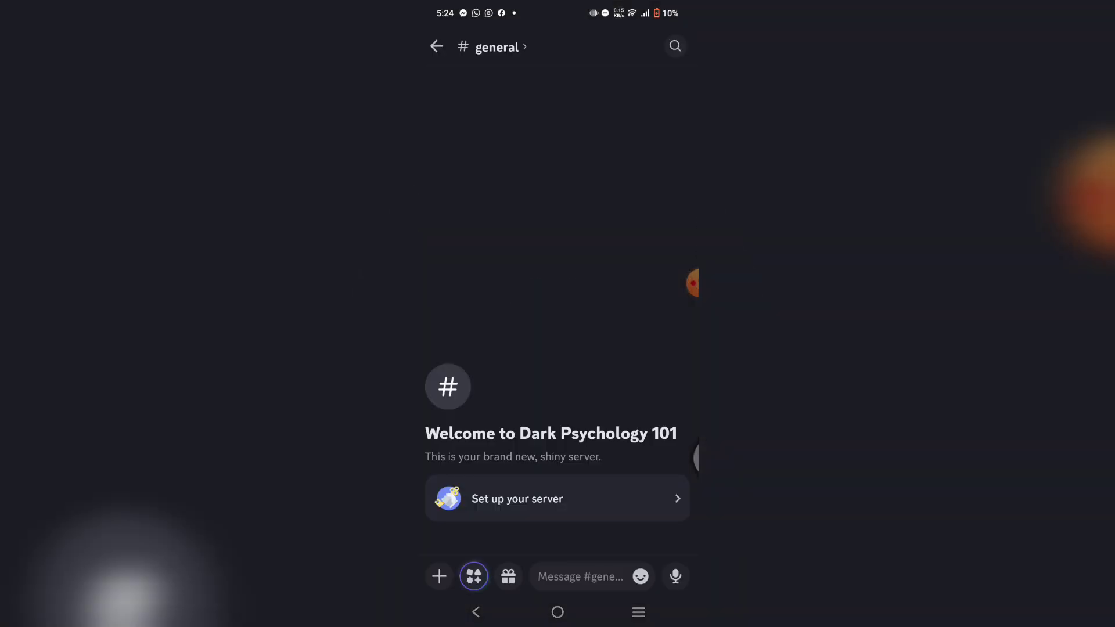
Back out of the Dark Psychology 101 channel and go to your own profile page
left_click(477, 613)
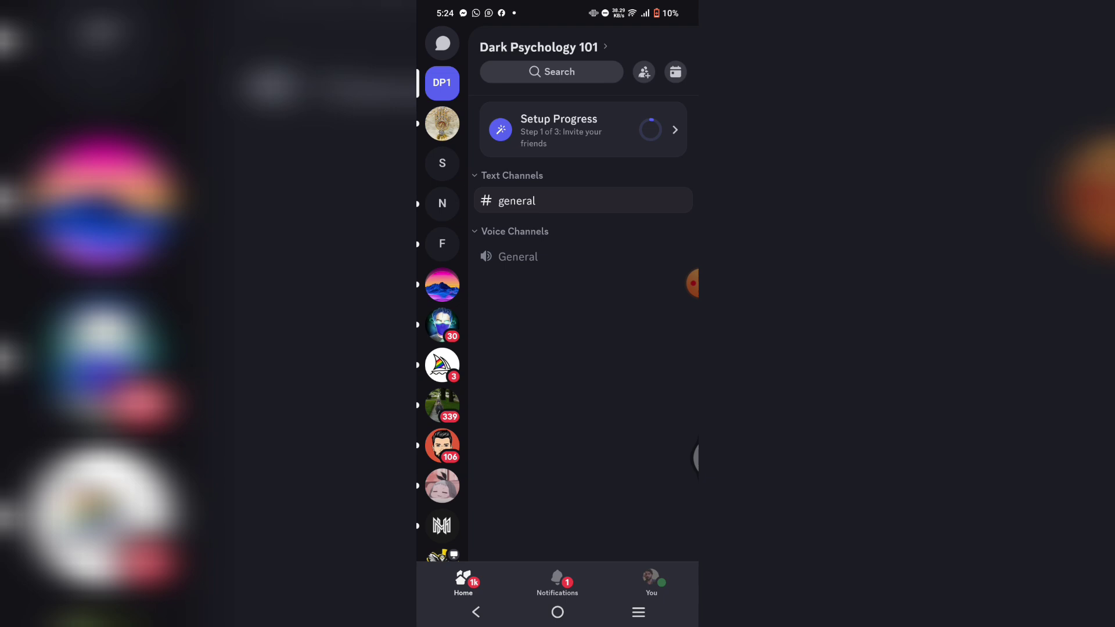
left_click(476, 612)
left_click(525, 144)
left_click_drag(693, 283, 677, 461)
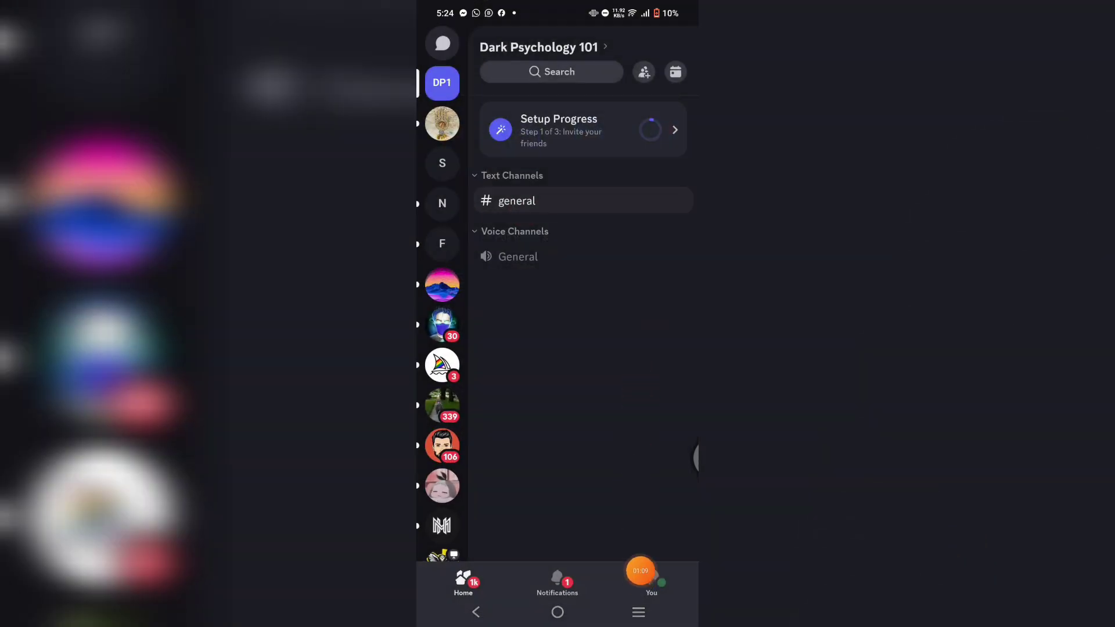
left_click(650, 583)
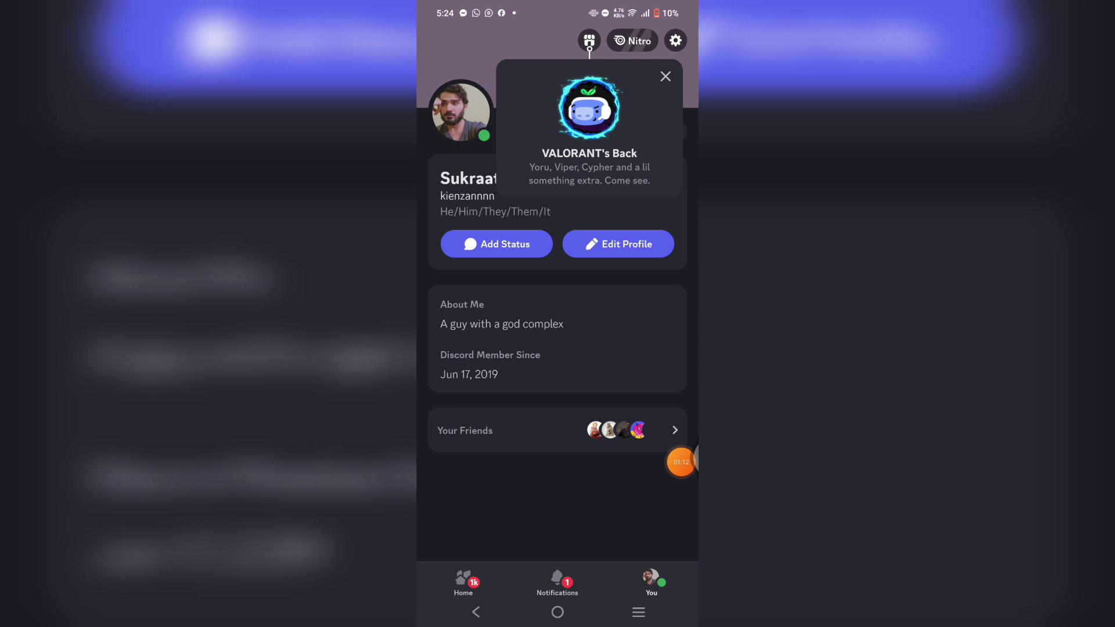
Go through Settings to Account and start editing the Display Name
left_click_drag(655, 475, 680, 136)
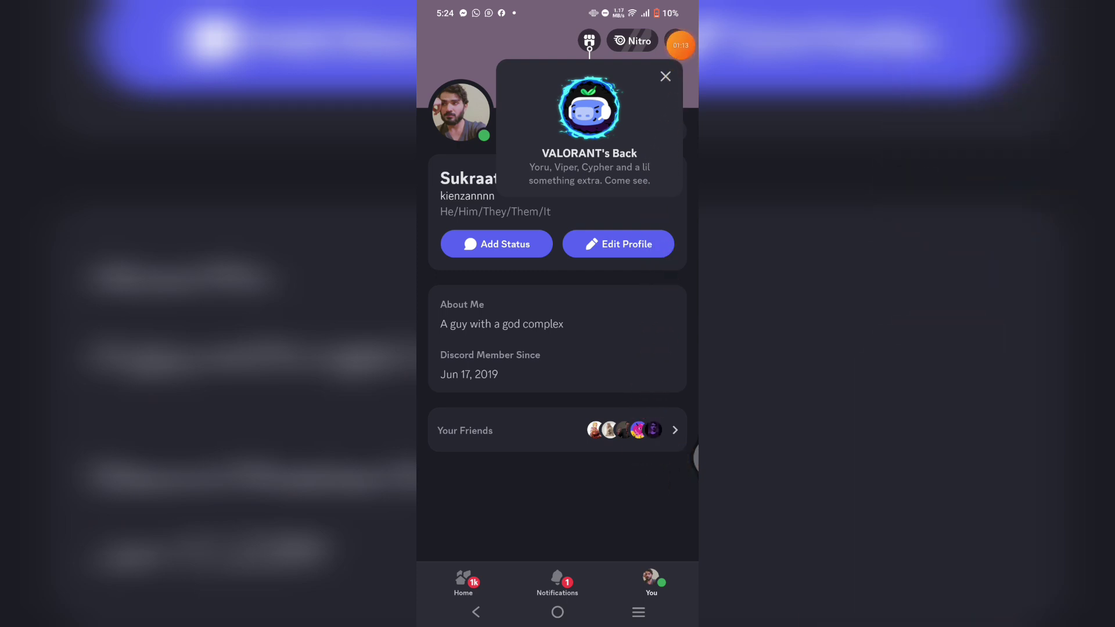
left_click(675, 40)
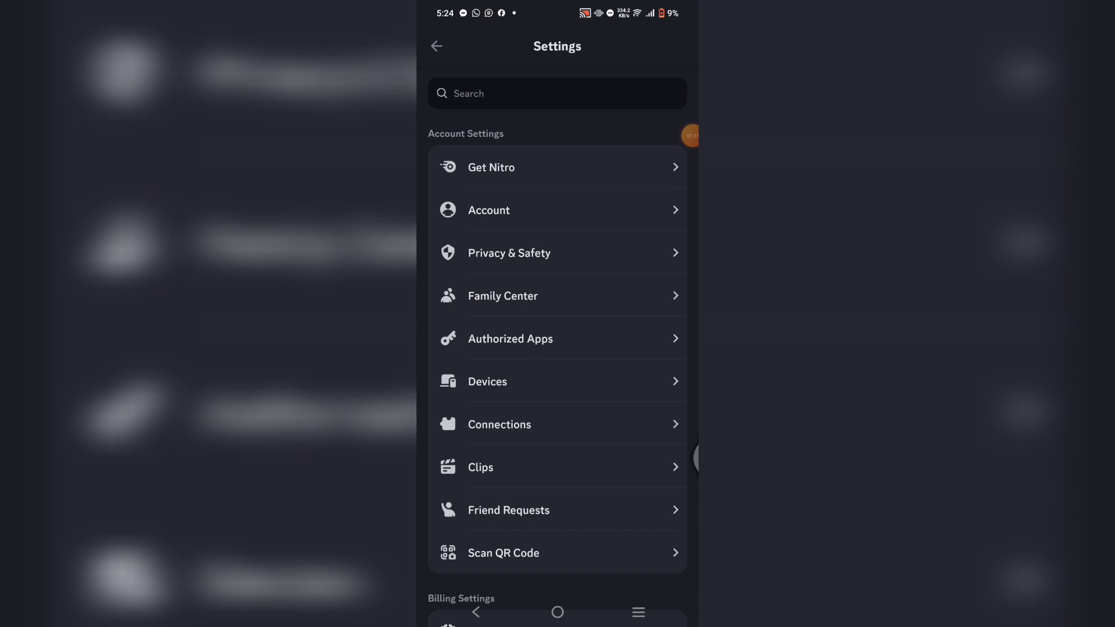
left_click(617, 213)
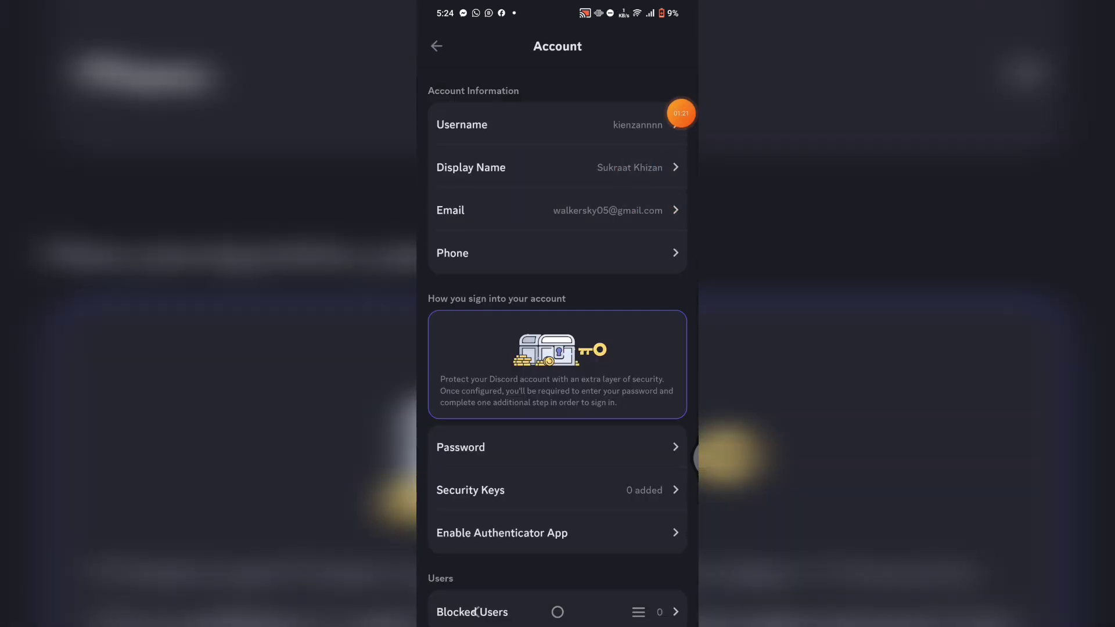
left_click(557, 168)
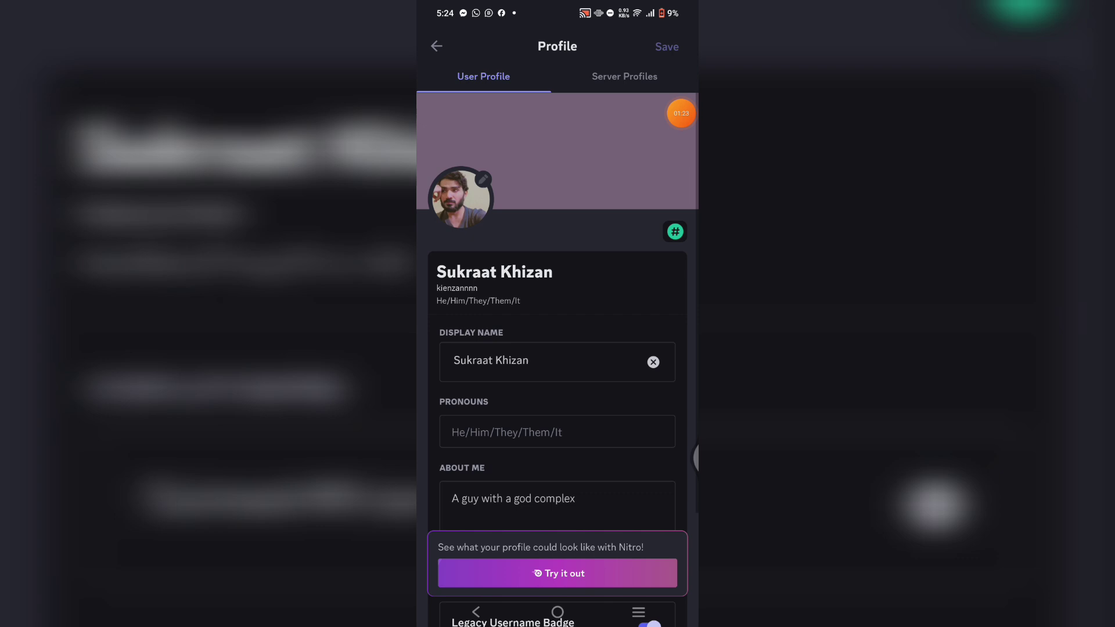
Clear the old display name, paste the invisible U+1CBC character, and save it
left_click(558, 360)
key("BackSpace")
key("BackSpace")
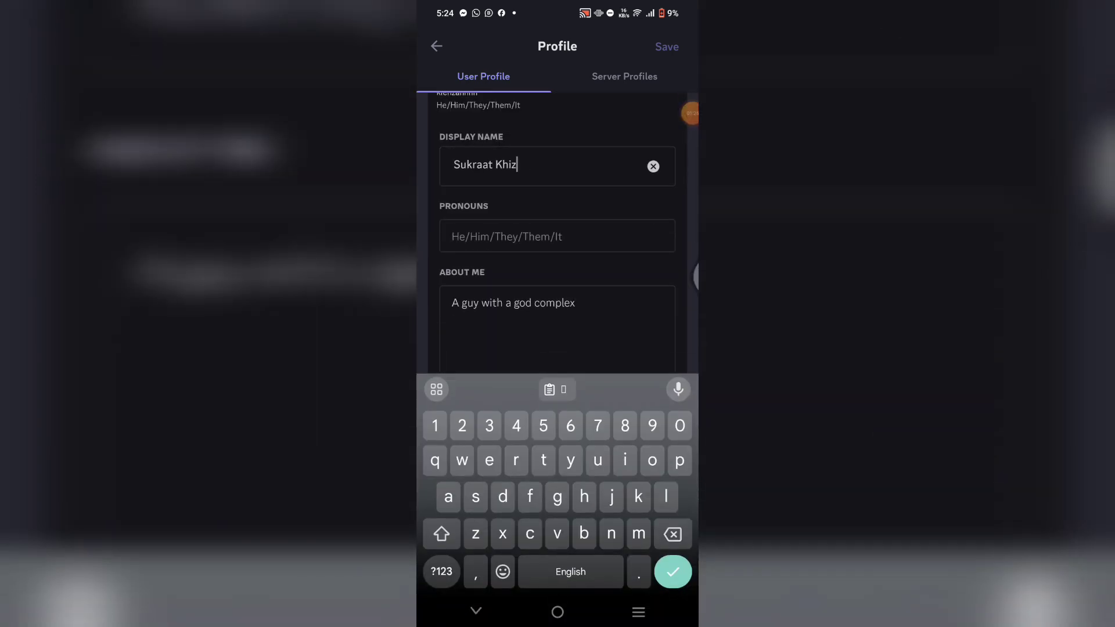
key("BackSpace")
key("BackSpace")
key("BackSpace")
key("BackSpace")
key("BackSpace")
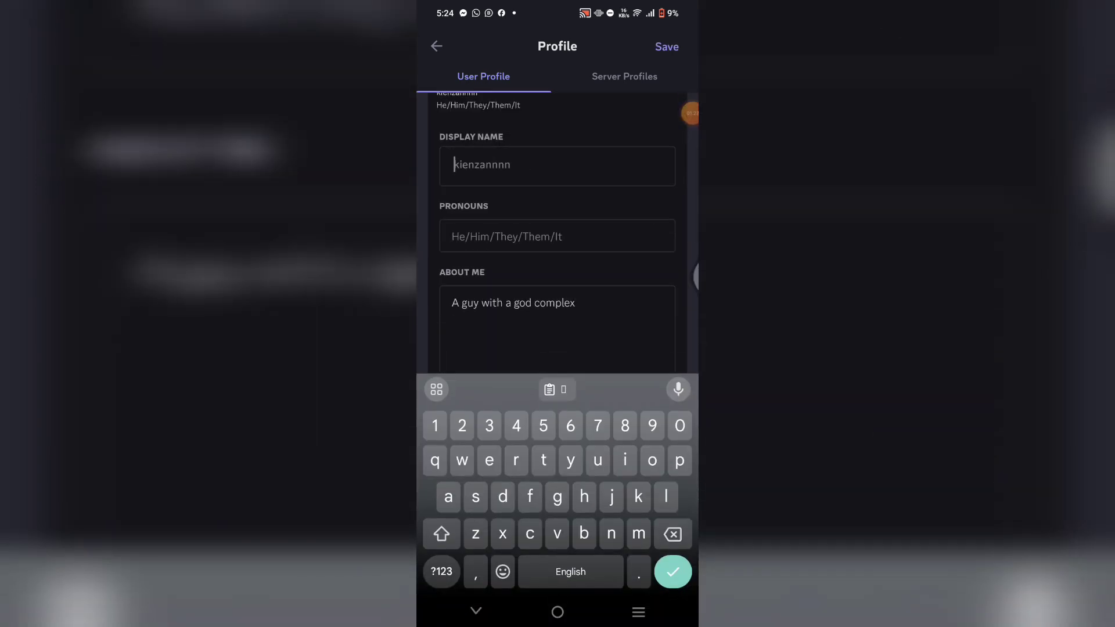
left_click(506, 388)
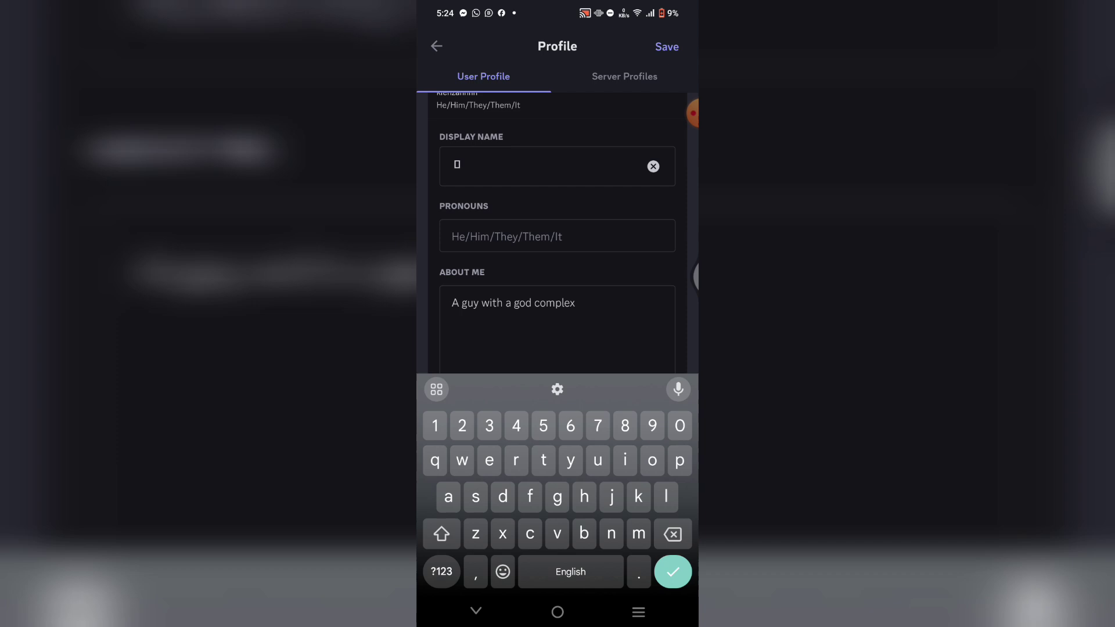
left_click(667, 46)
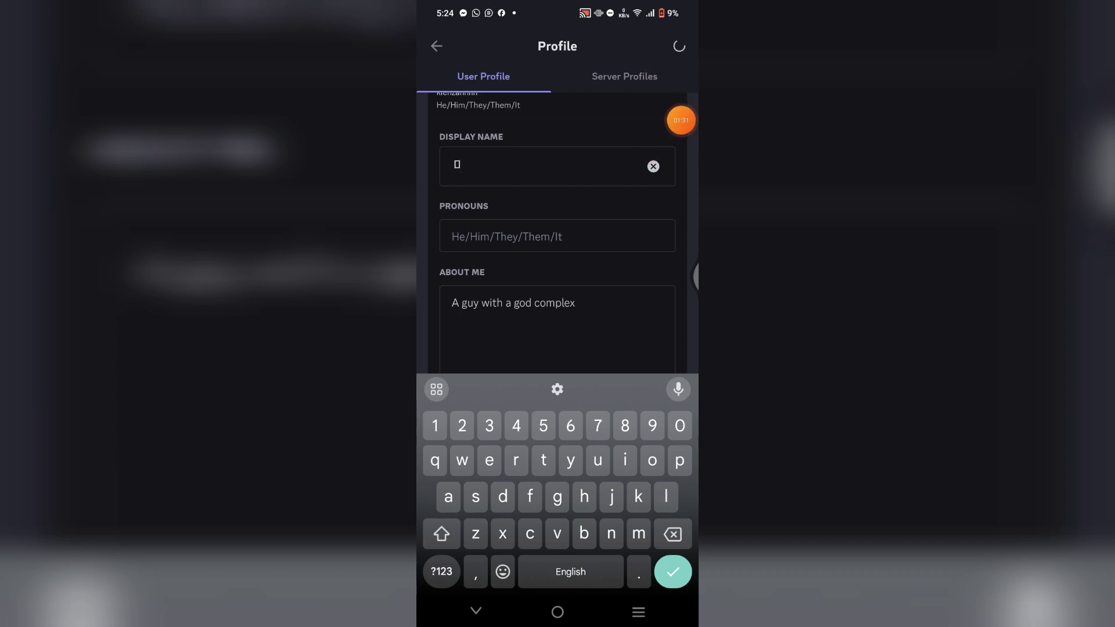
Back out to the You profile to confirm the blank name, then go home
left_click(436, 47)
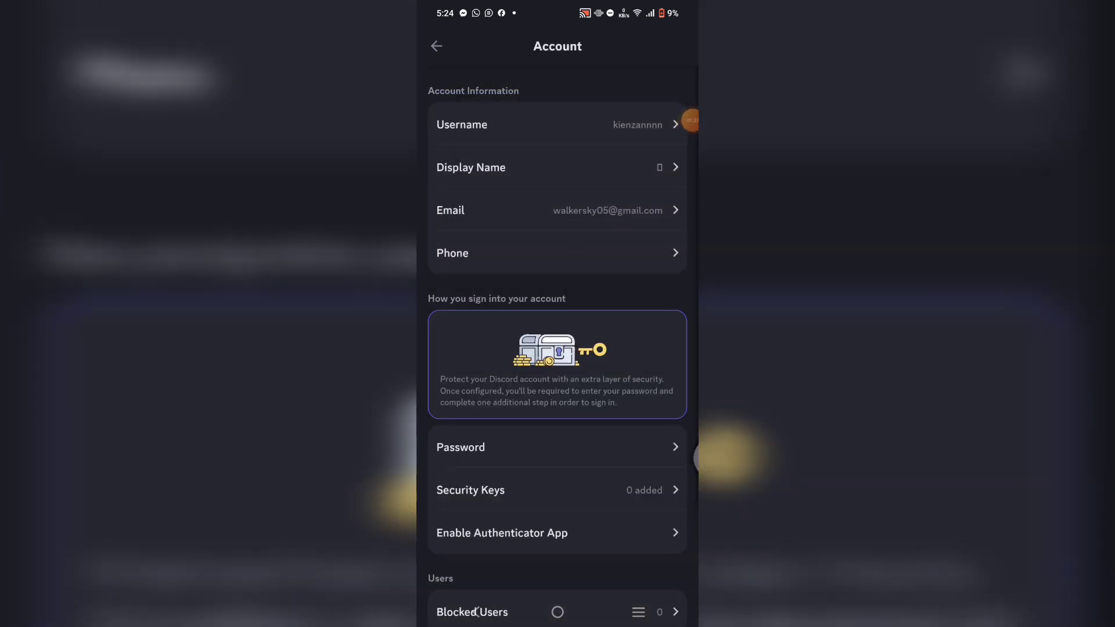
left_click(476, 612)
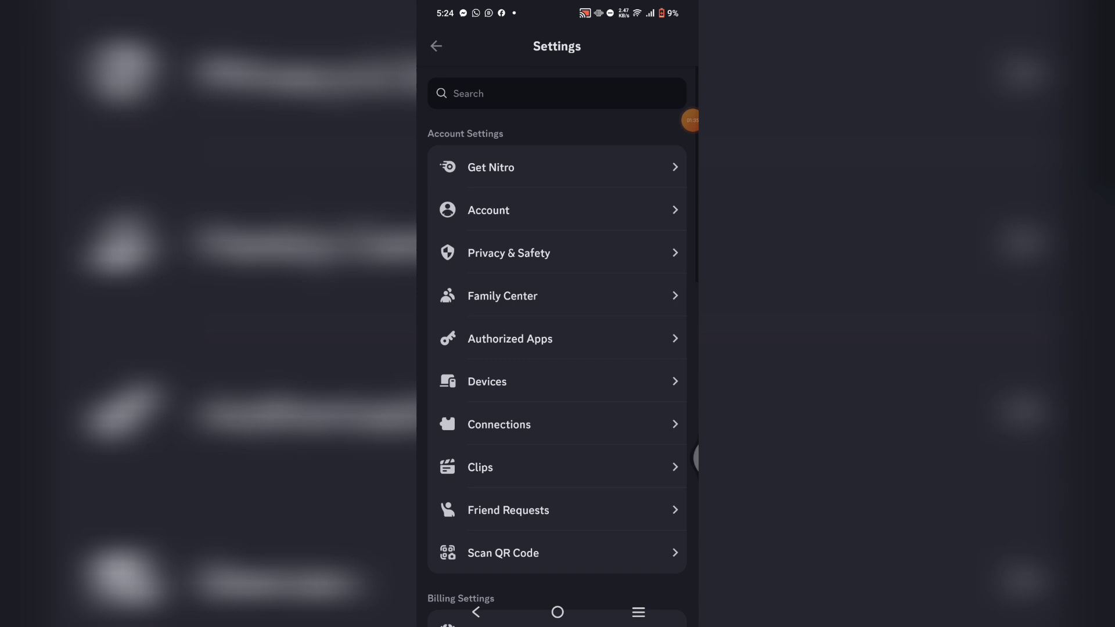
left_click(476, 612)
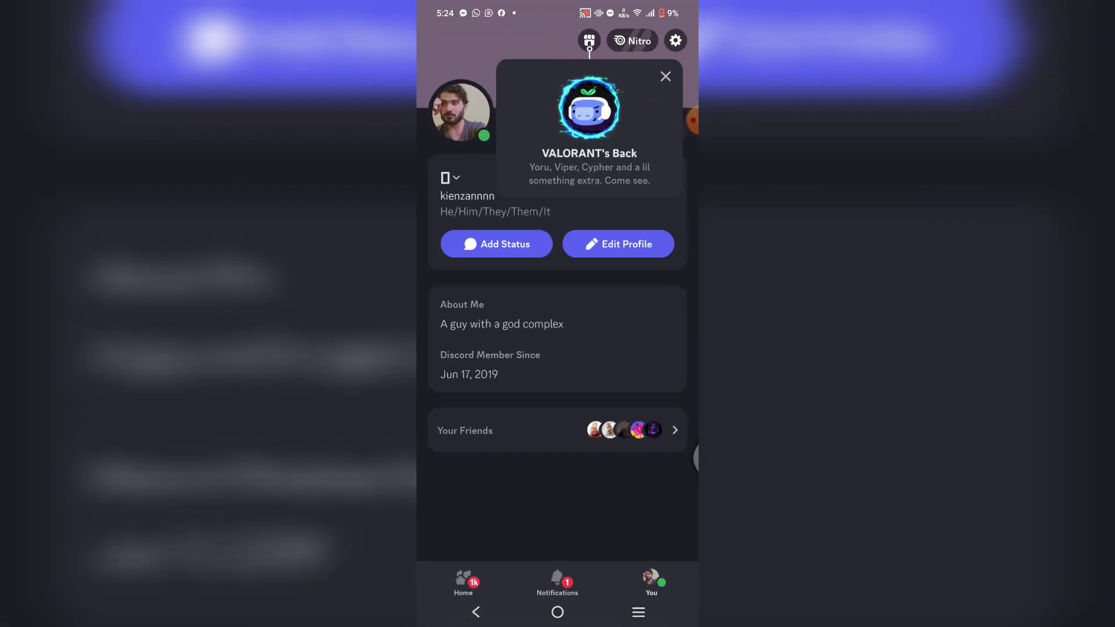
left_click(557, 611)
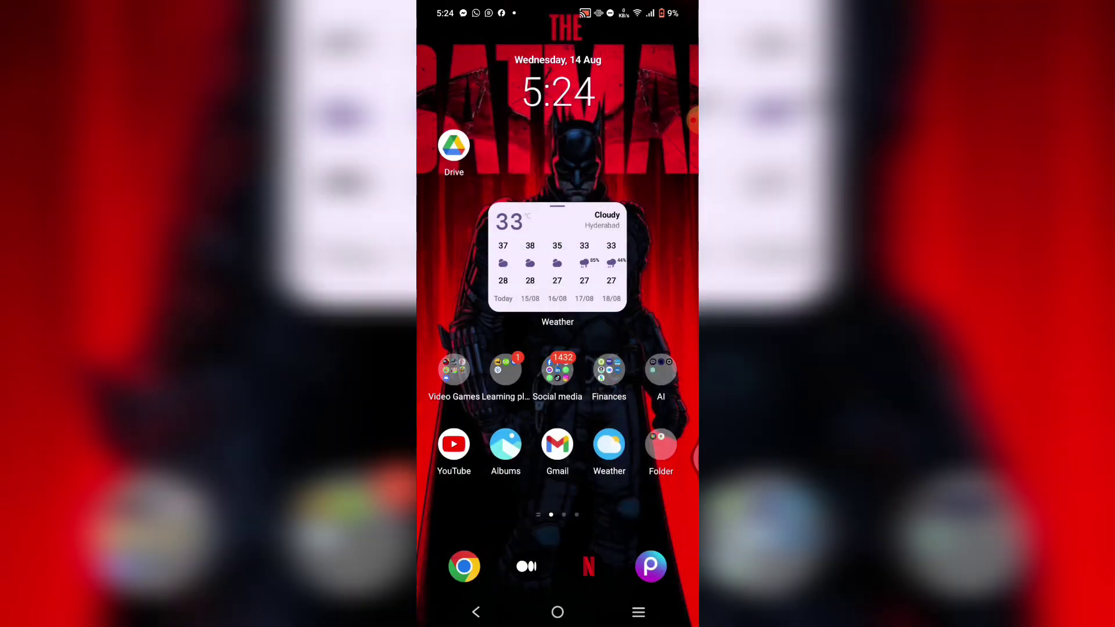